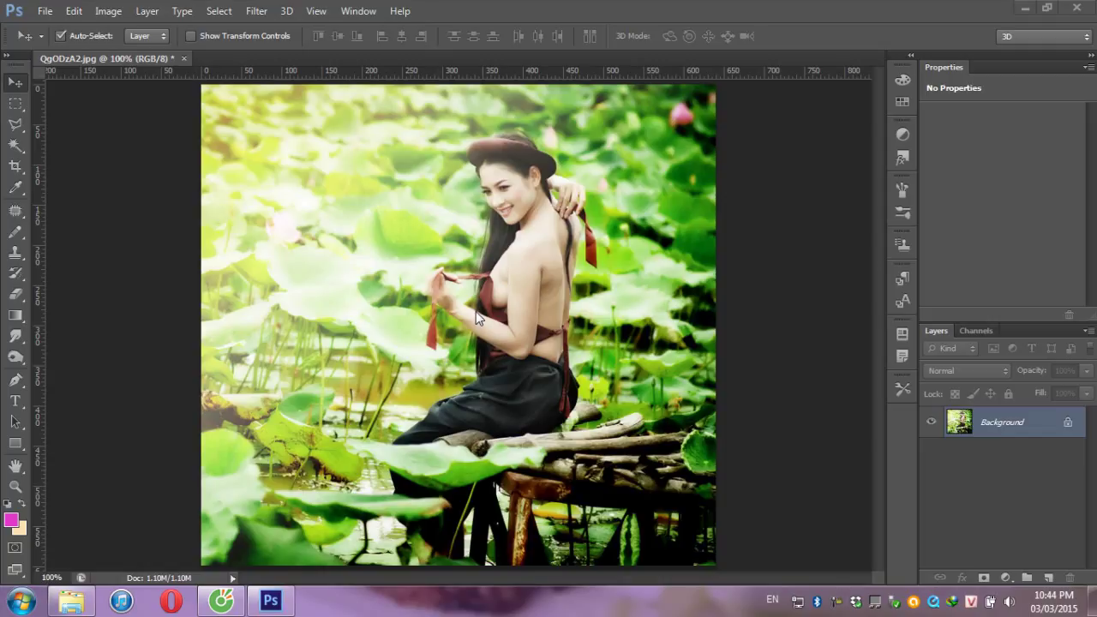
- Copy a 20 px-feathered, full-width band from the shoulders to the bench onto Layer 1
left_click(16, 104)
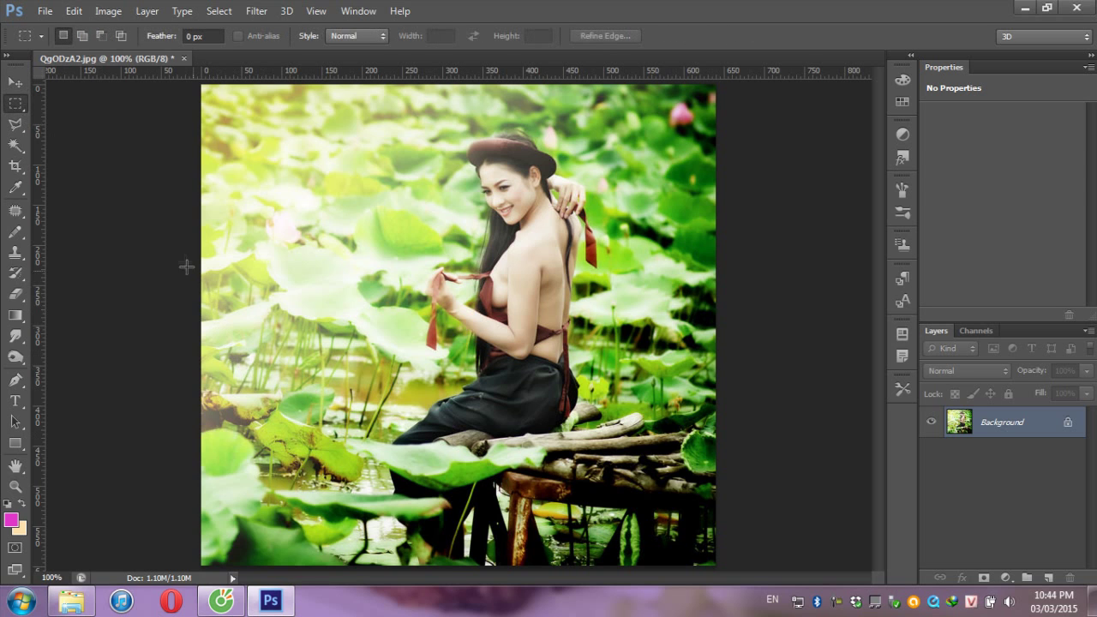
mouse_move(177, 242)
left_mouse_down()
mouse_move(760, 446)
mouse_move(812, 433)
left_mouse_up()
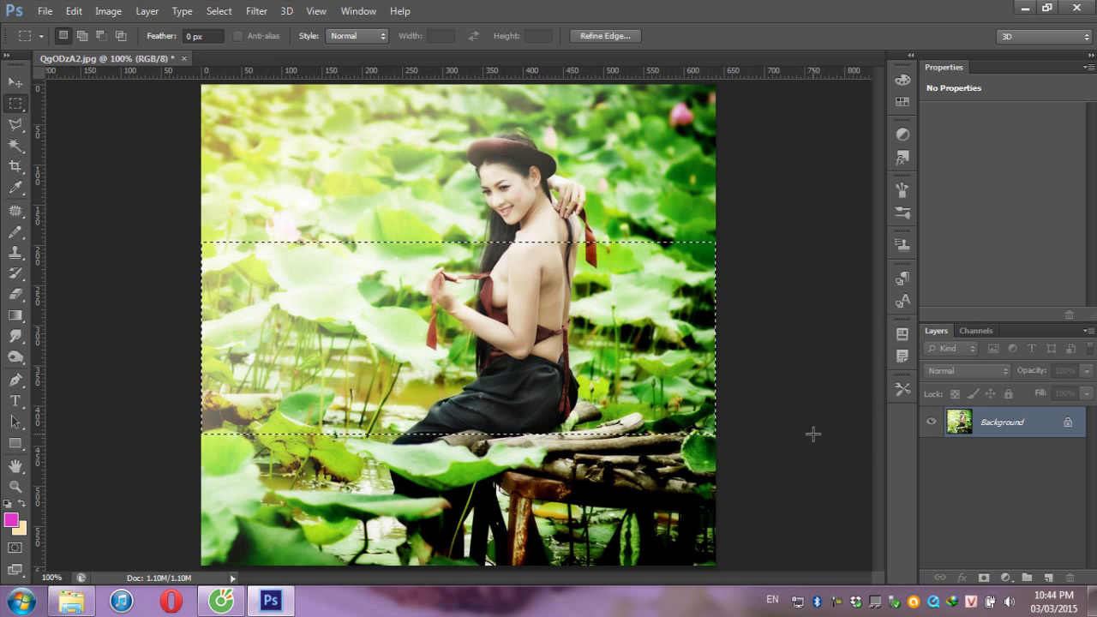
key("shift")
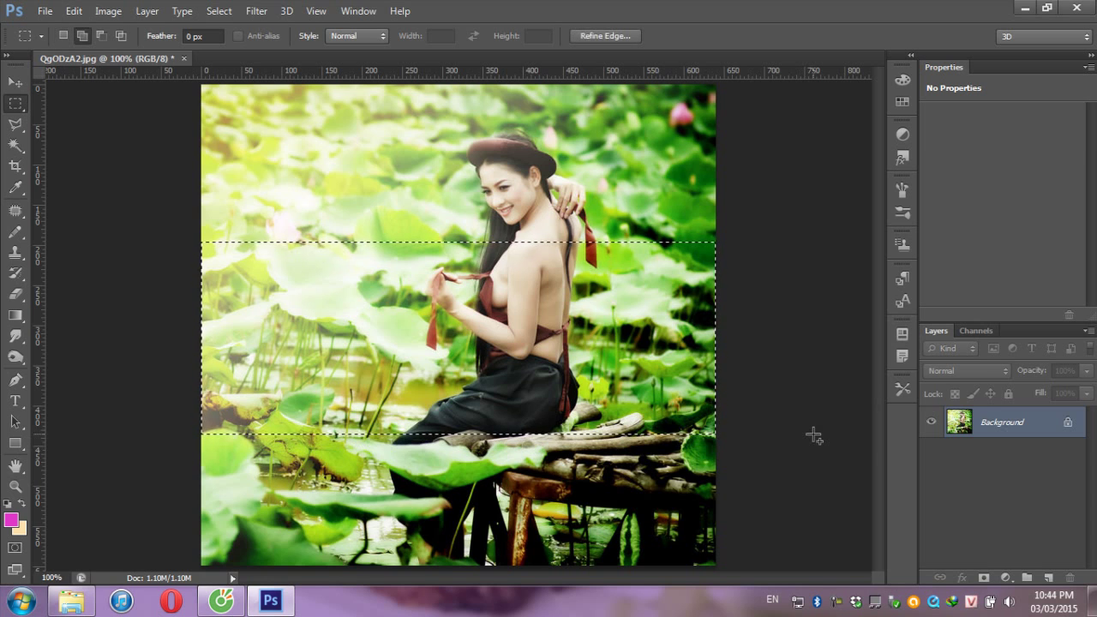
key("shift+F6")
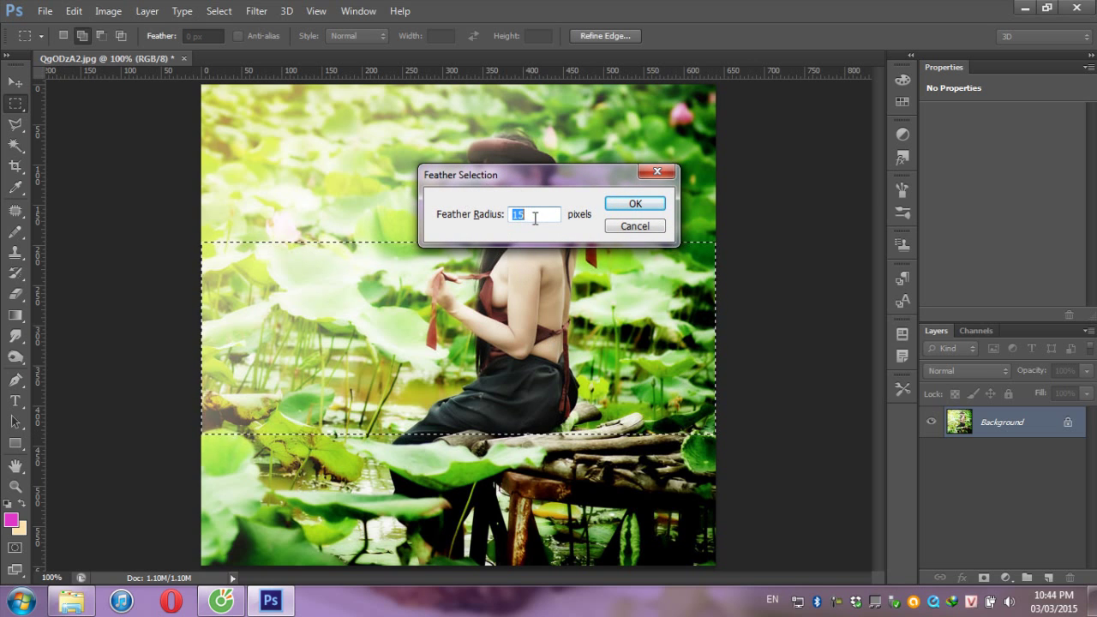
type("20")
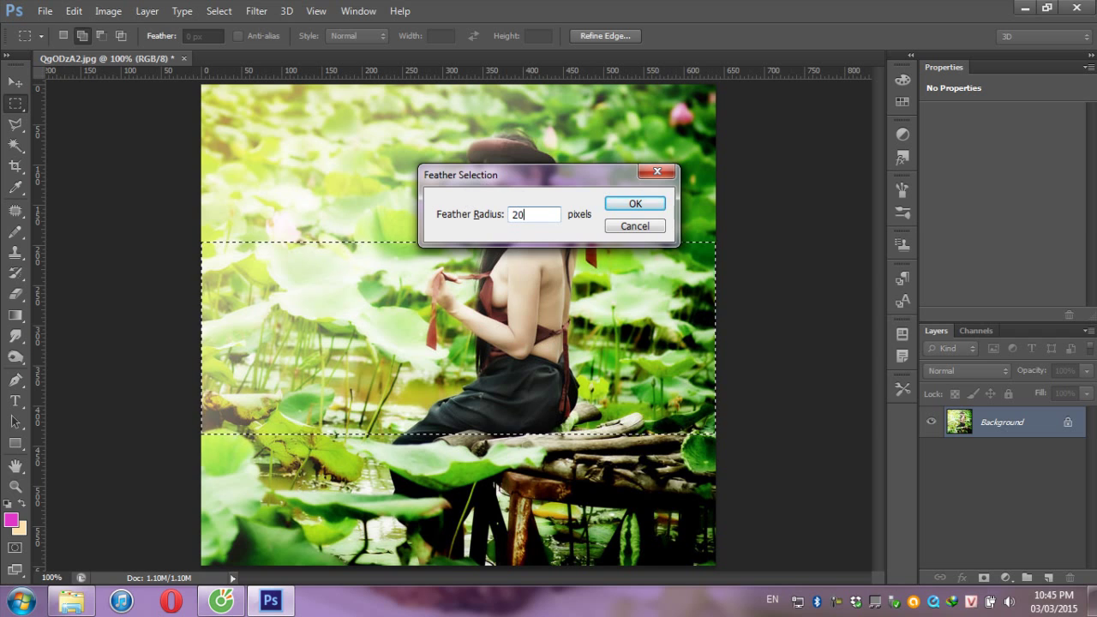
left_click(650, 203)
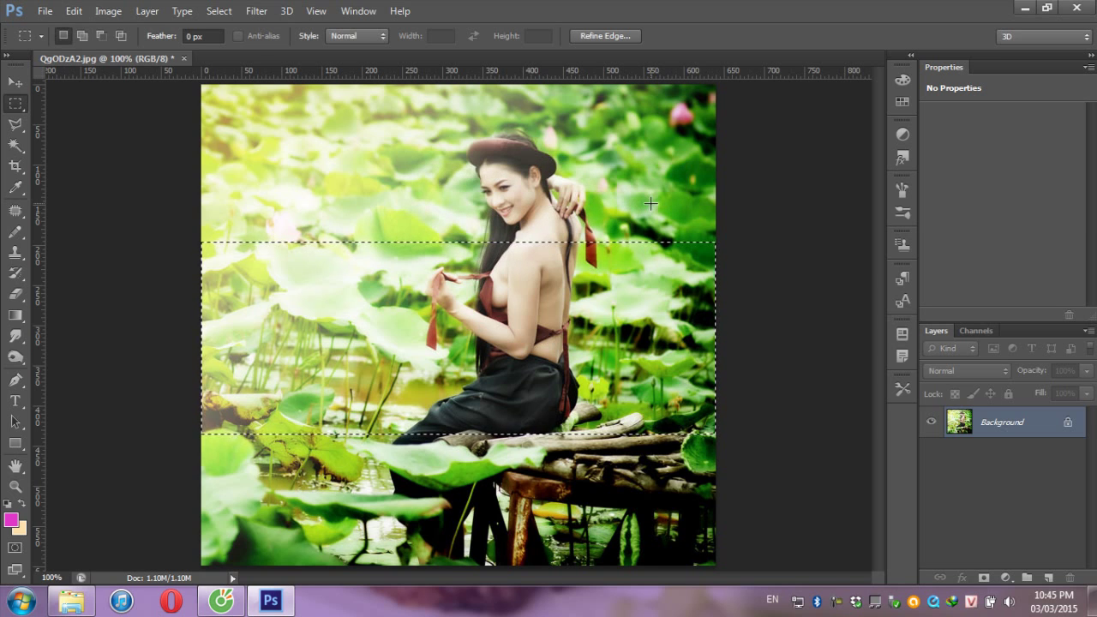
key("ctrl+j")
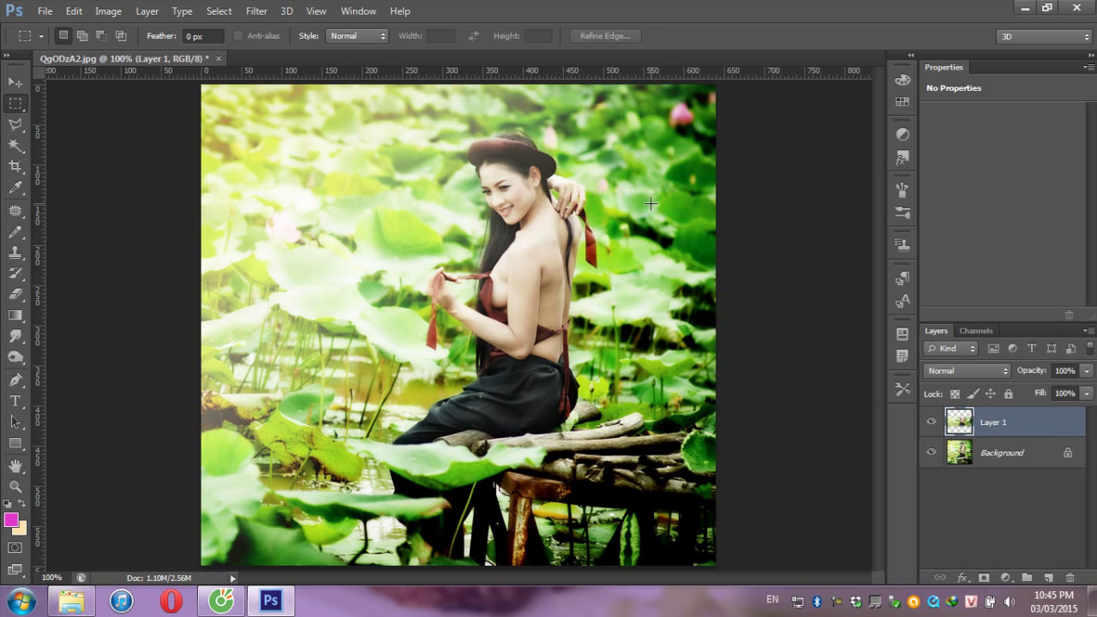
- Flip Layer 1 vertically and drag it below the bench as a mirrored reflection
left_click(930, 423)
key("ctrl+t")
right_click(609, 359)
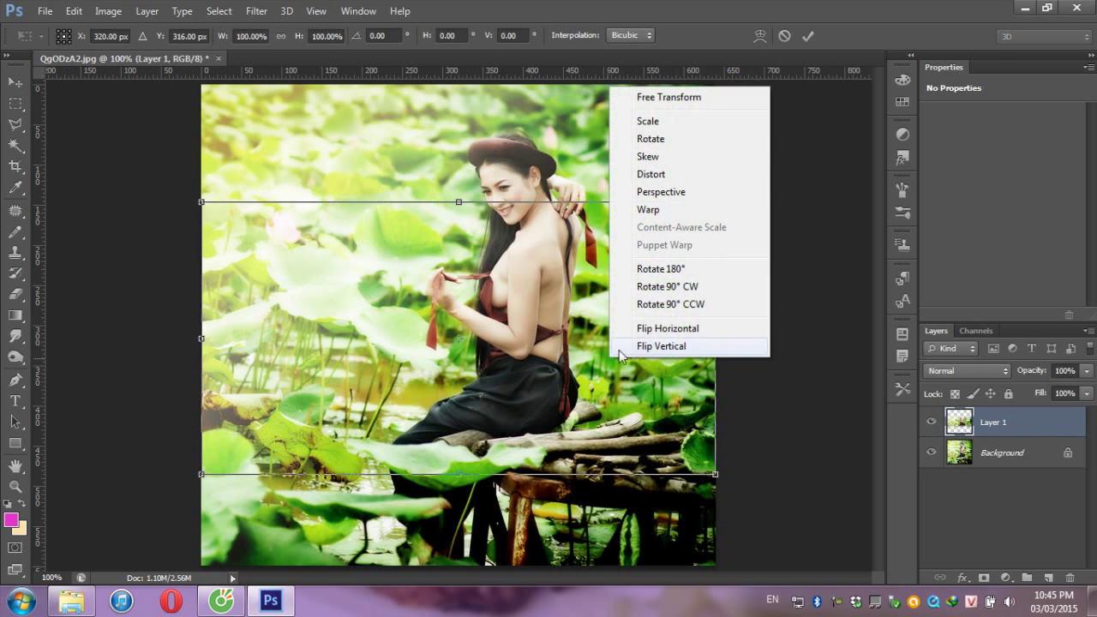
left_click(664, 347)
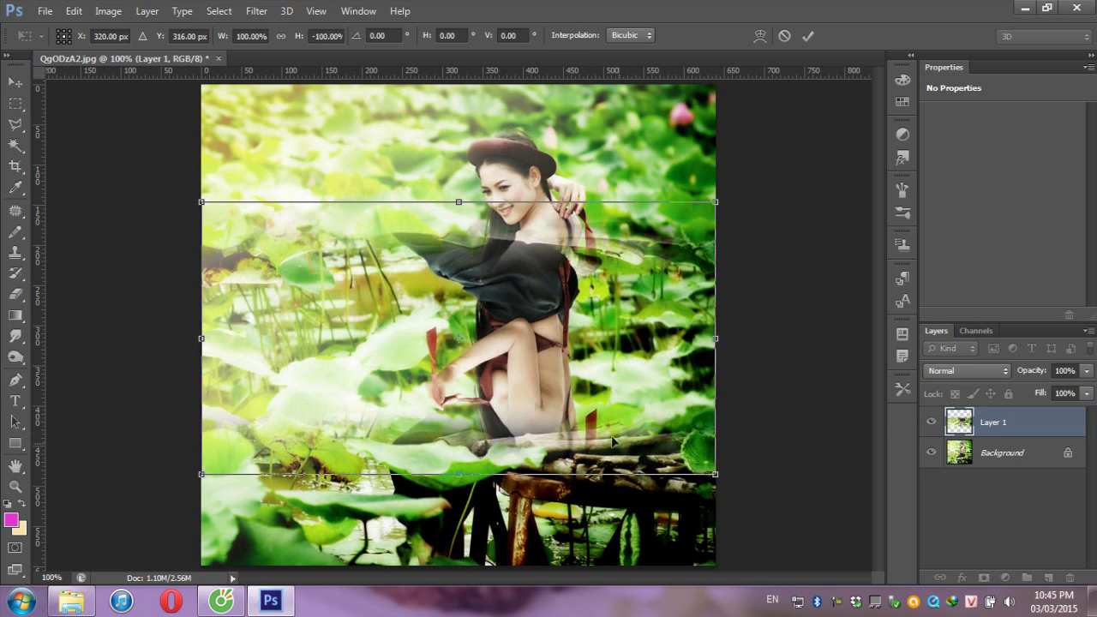
mouse_move(494, 298)
left_mouse_down()
mouse_move(497, 487)
mouse_move(497, 475)
mouse_move(487, 486)
left_mouse_up()
key("Return")
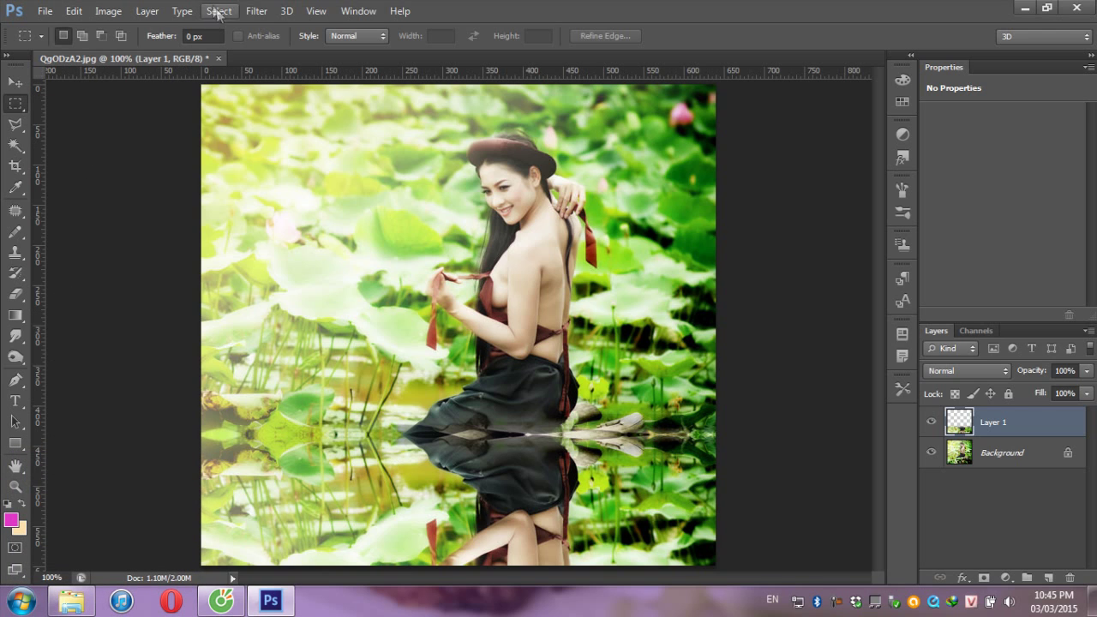
- Open the ZigZag distortion filter and experiment with its Amount and Ridges sliders
left_click(251, 19)
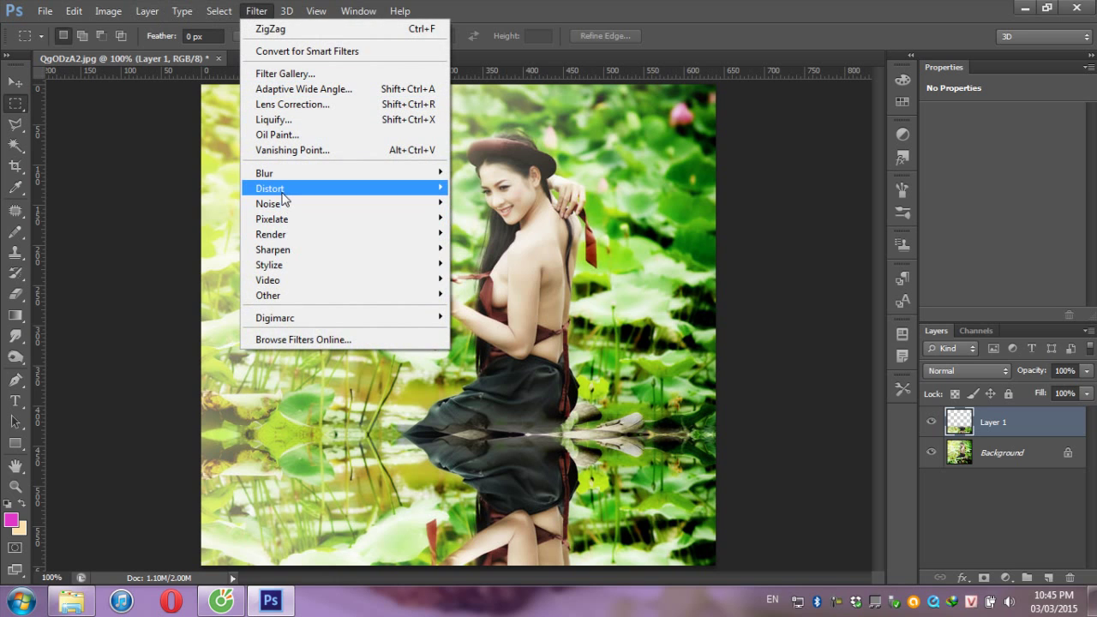
mouse_move(270, 188)
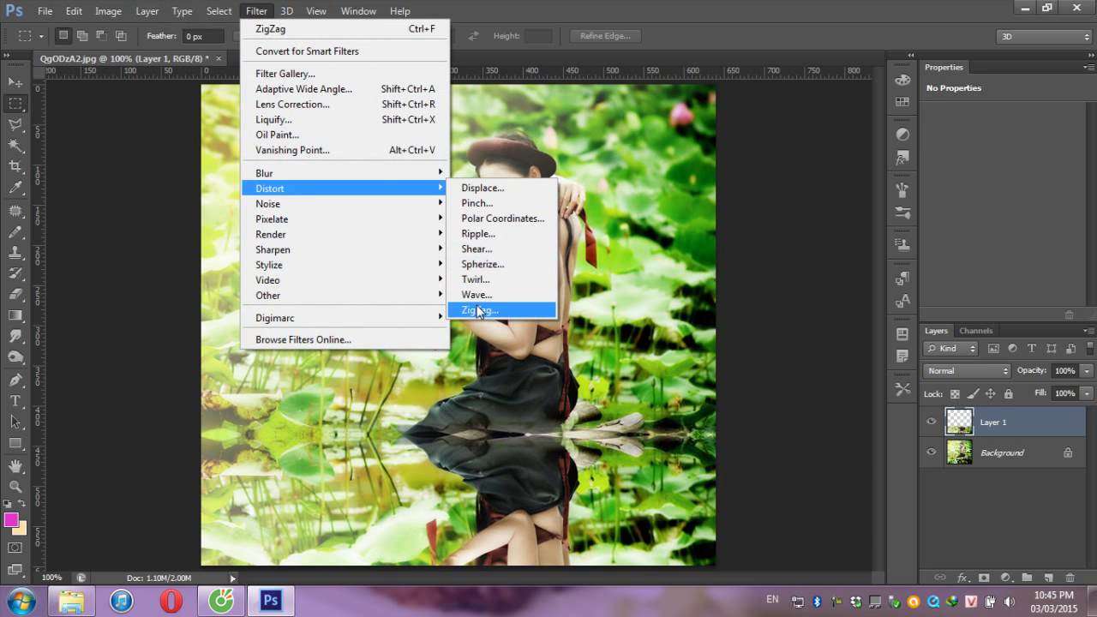
left_click(480, 311)
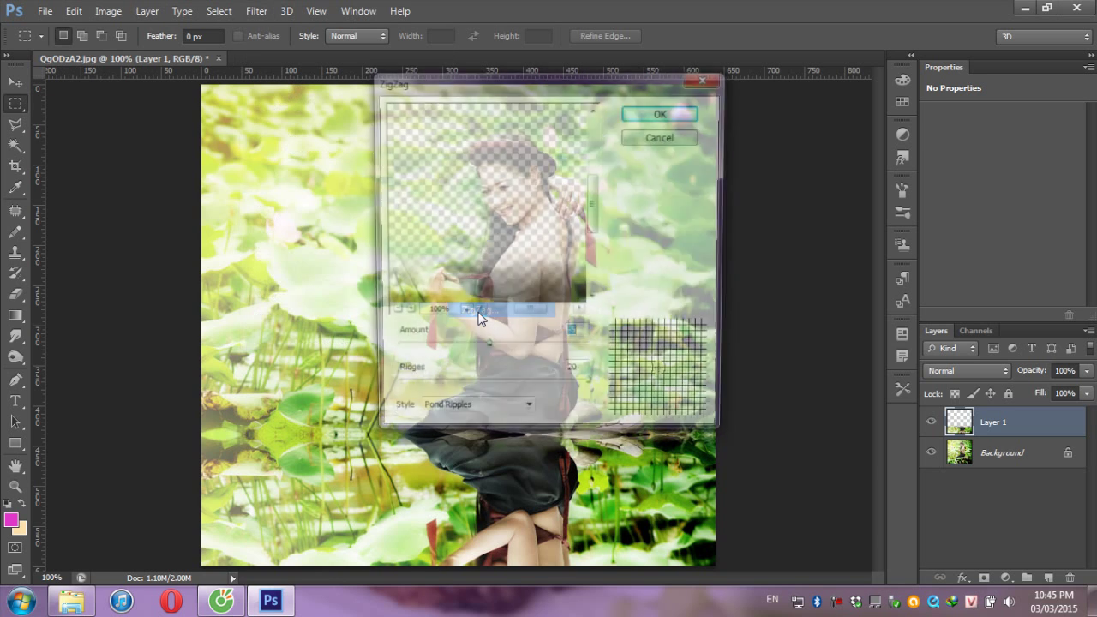
left_click_drag(596, 225, 597, 279)
mouse_move(487, 350)
left_mouse_down()
mouse_move(514, 351)
mouse_move(478, 350)
mouse_move(494, 350)
left_mouse_up()
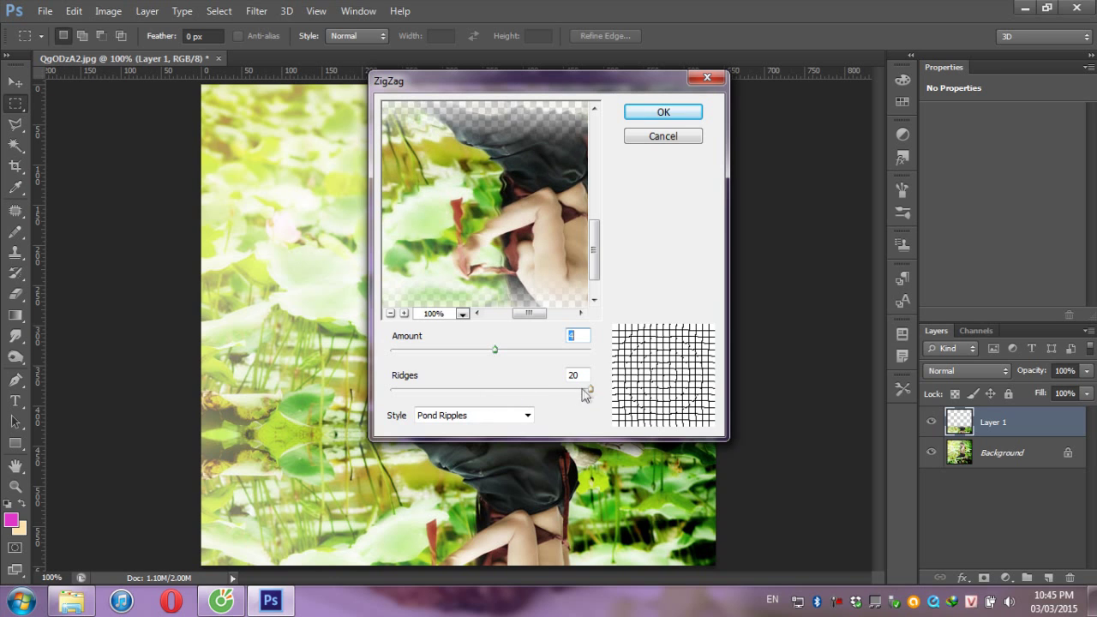
mouse_move(590, 389)
left_mouse_down()
mouse_move(482, 392)
mouse_move(541, 391)
left_mouse_up()
mouse_move(495, 350)
left_mouse_down()
mouse_move(523, 352)
mouse_move(514, 351)
mouse_move(529, 392)
mouse_move(492, 391)
left_mouse_up()
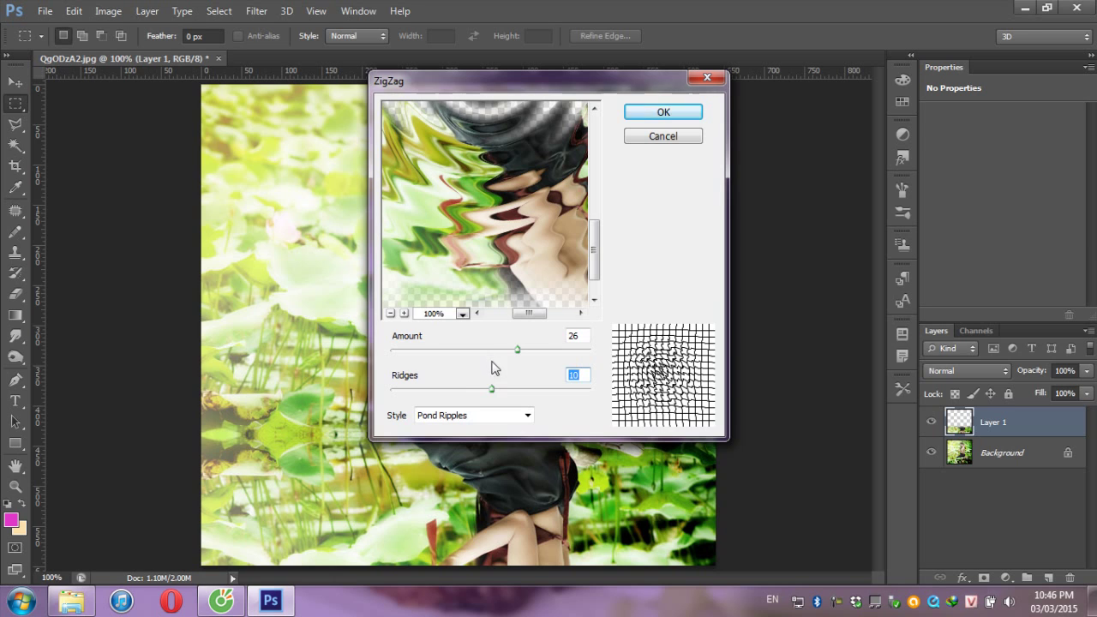
- Apply ZigZag with Out From Center style, Amount 17 and Ridges 18
left_click(490, 415)
left_click(490, 433)
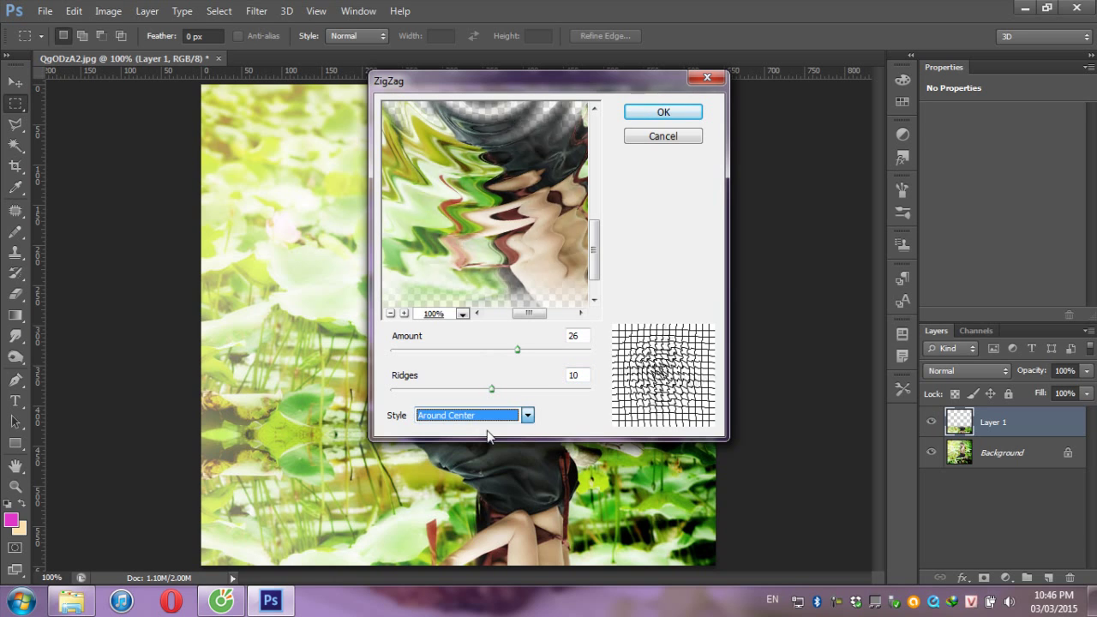
left_click(493, 417)
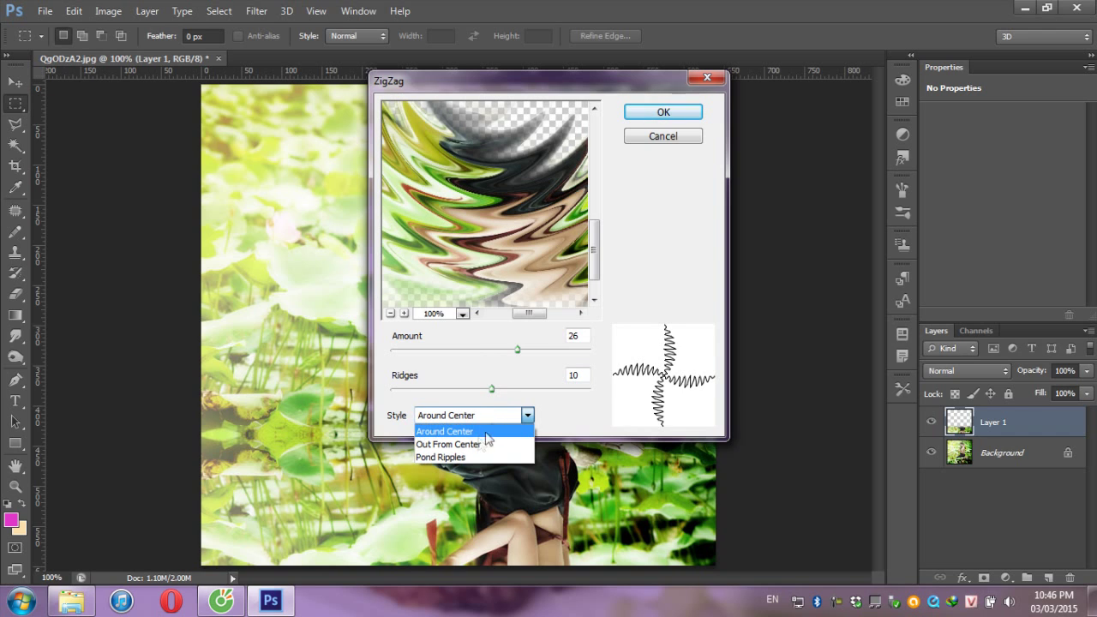
left_click(476, 442)
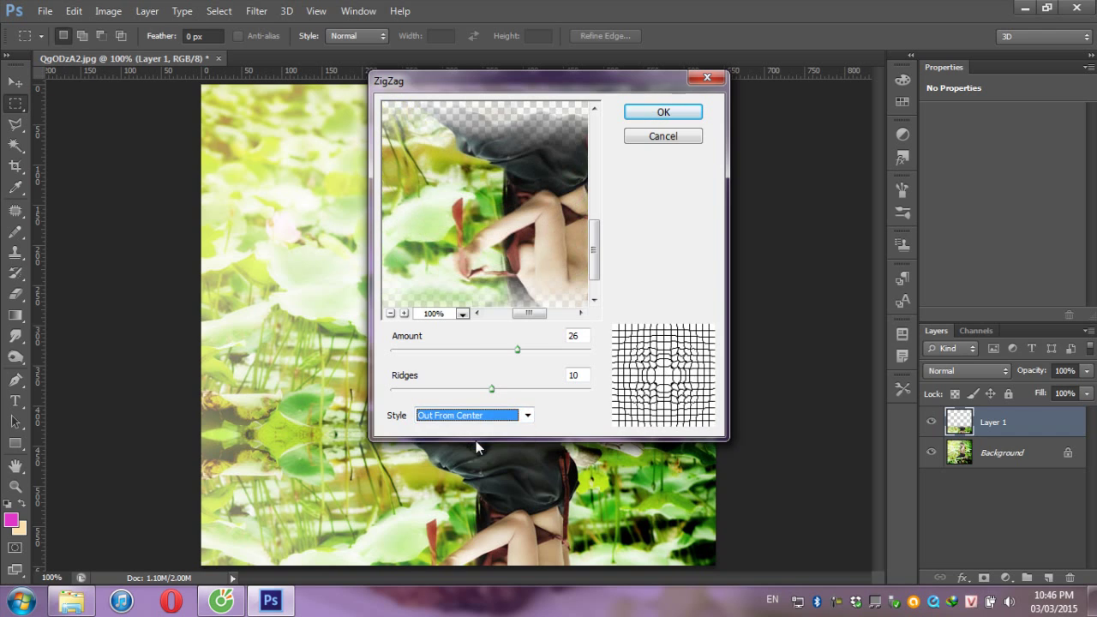
left_click(520, 413)
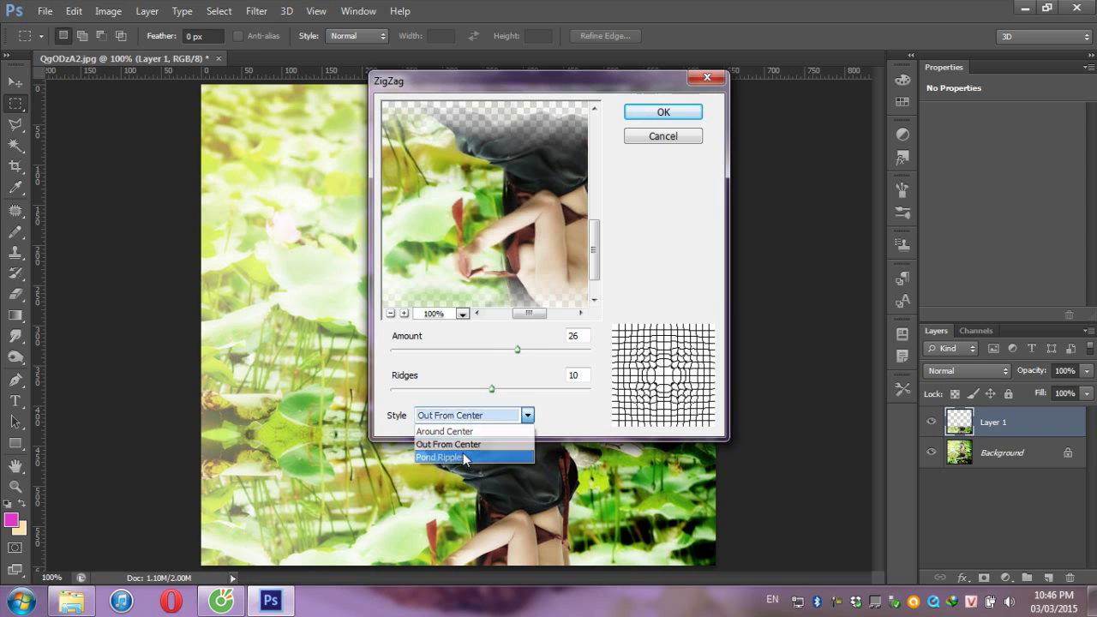
left_click(462, 454)
left_click(520, 414)
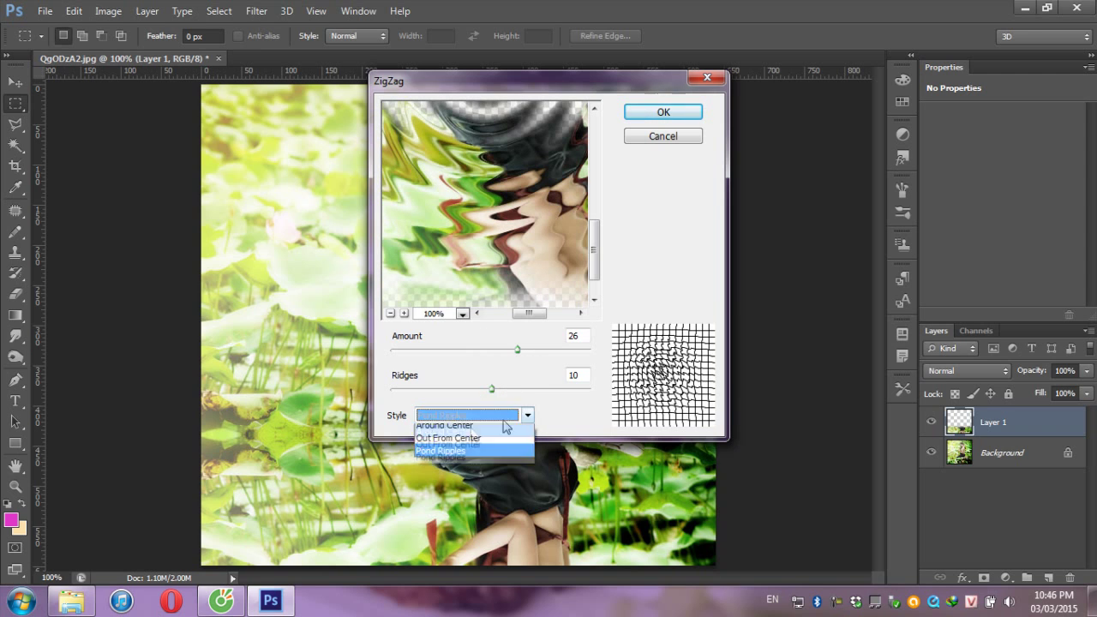
left_click(464, 441)
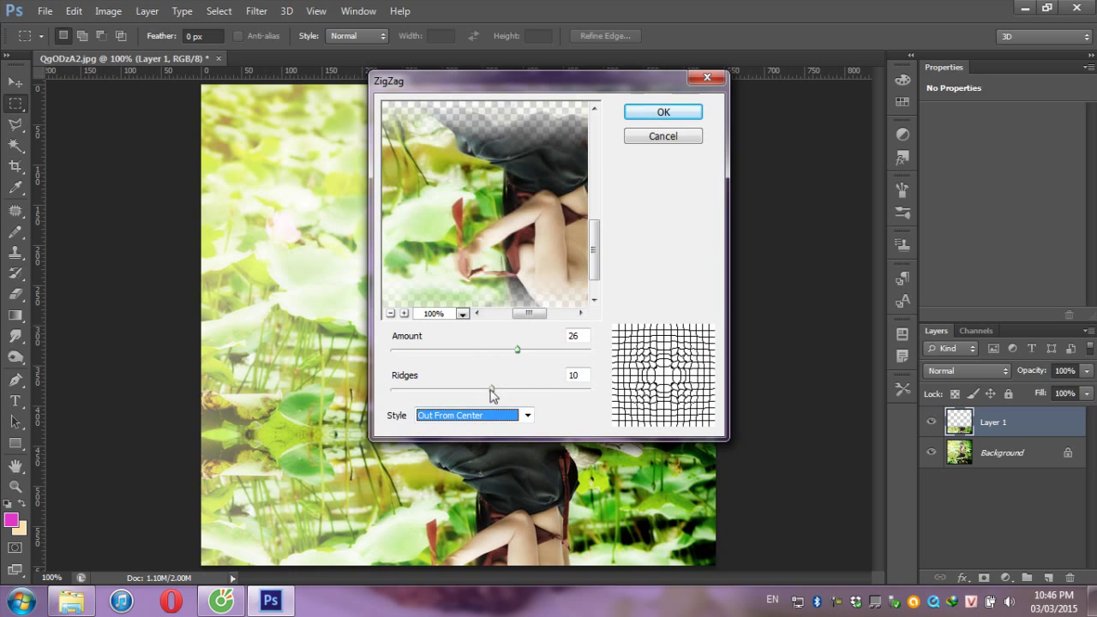
left_click_drag(491, 390, 575, 391)
mouse_move(517, 351)
left_mouse_down()
mouse_move(549, 356)
mouse_move(523, 364)
left_mouse_up()
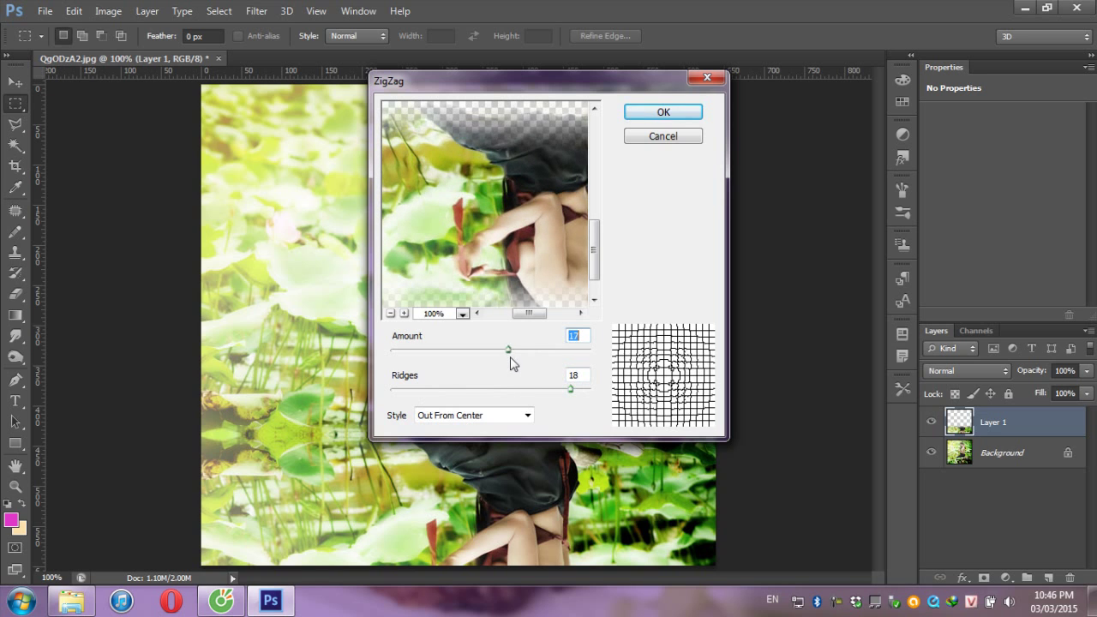
left_click(642, 112)
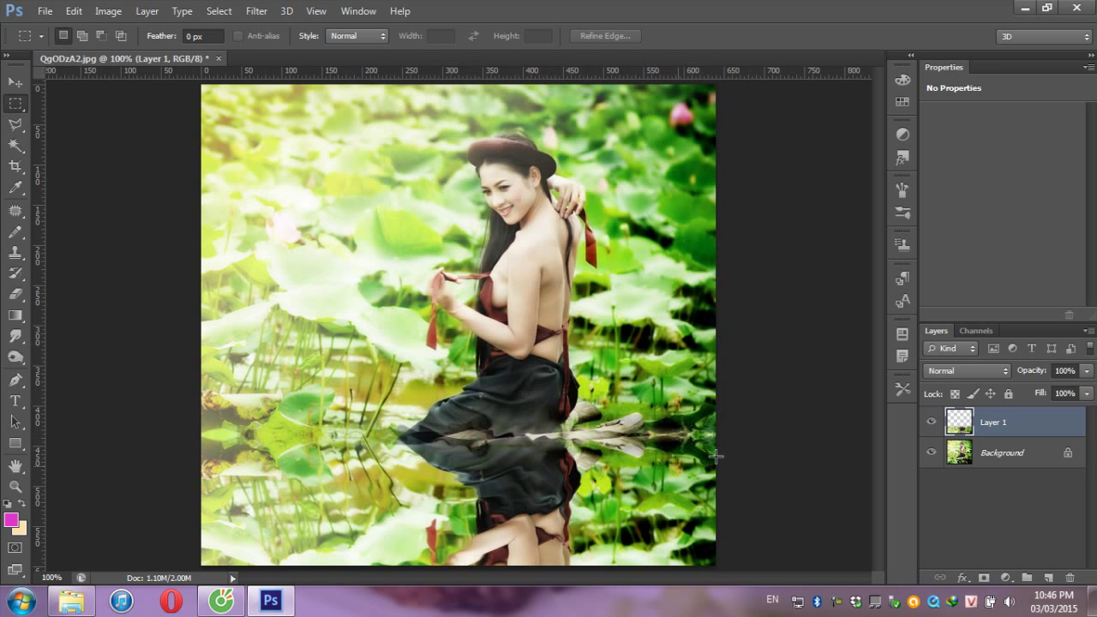
- Set Layer 1 opacity to 85% and Hue/Saturation Lightness to -28
left_click(1085, 371)
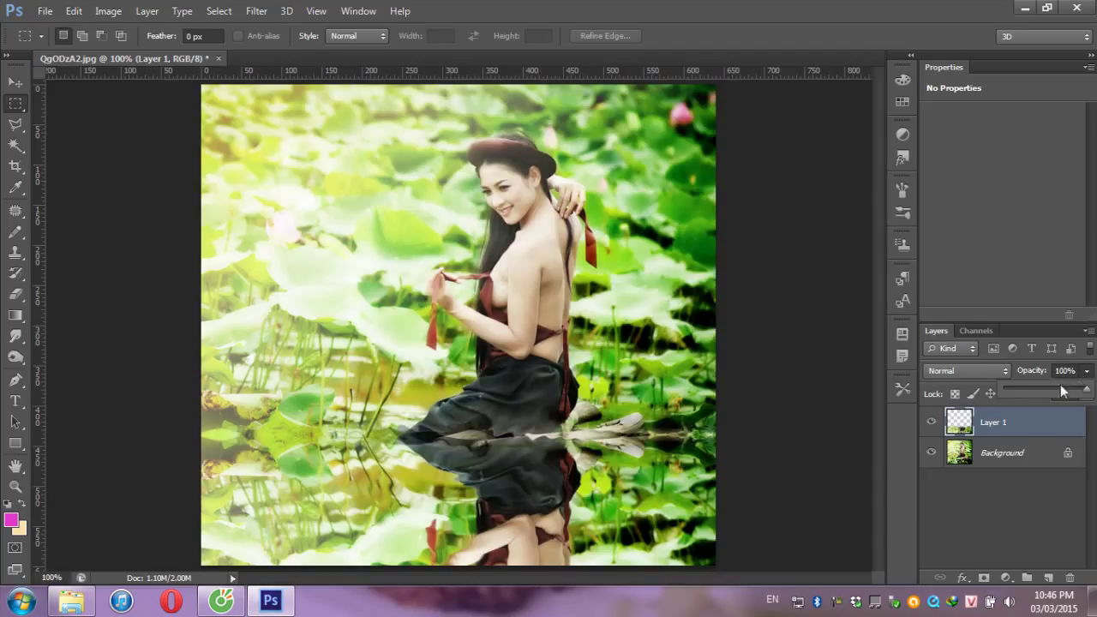
left_click_drag(1062, 391, 1081, 397)
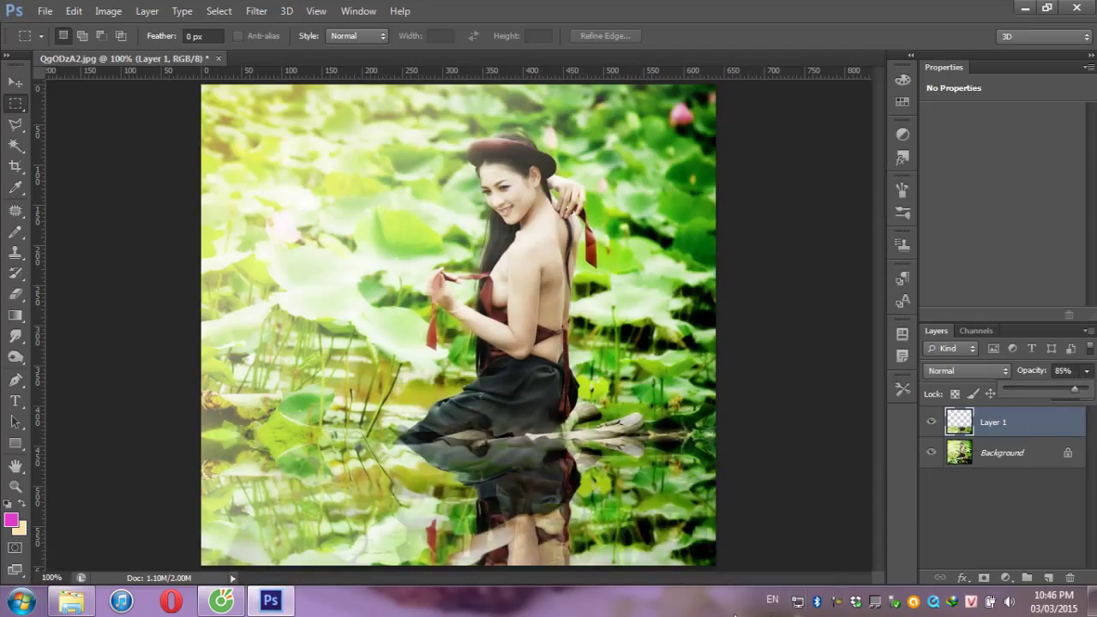
key("ctrl+u")
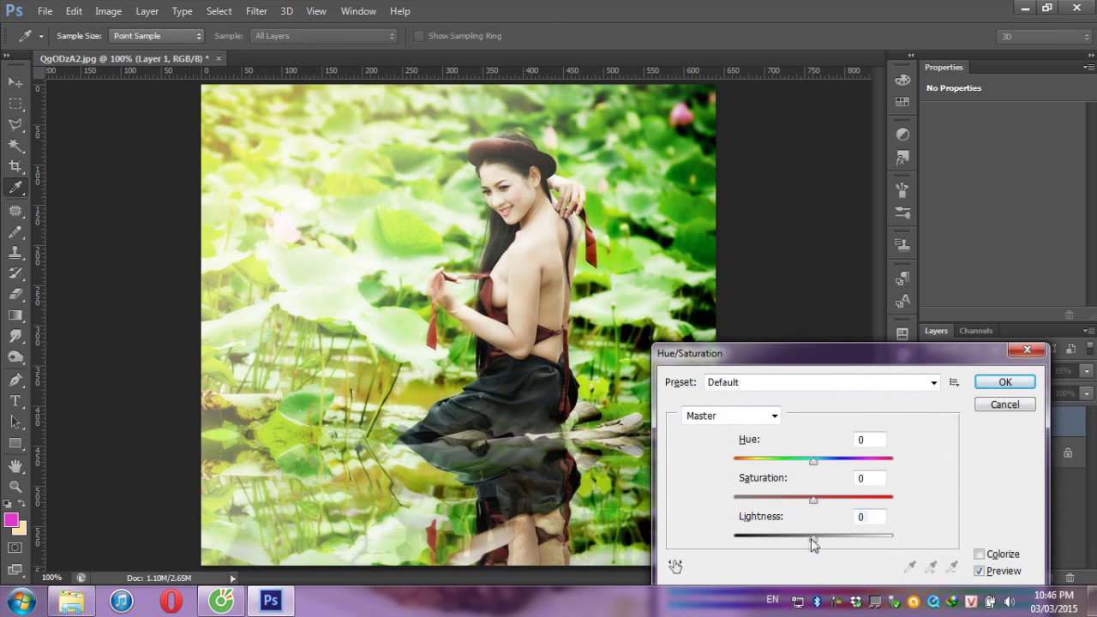
mouse_move(811, 539)
left_mouse_down()
mouse_move(776, 542)
mouse_move(793, 541)
left_mouse_up()
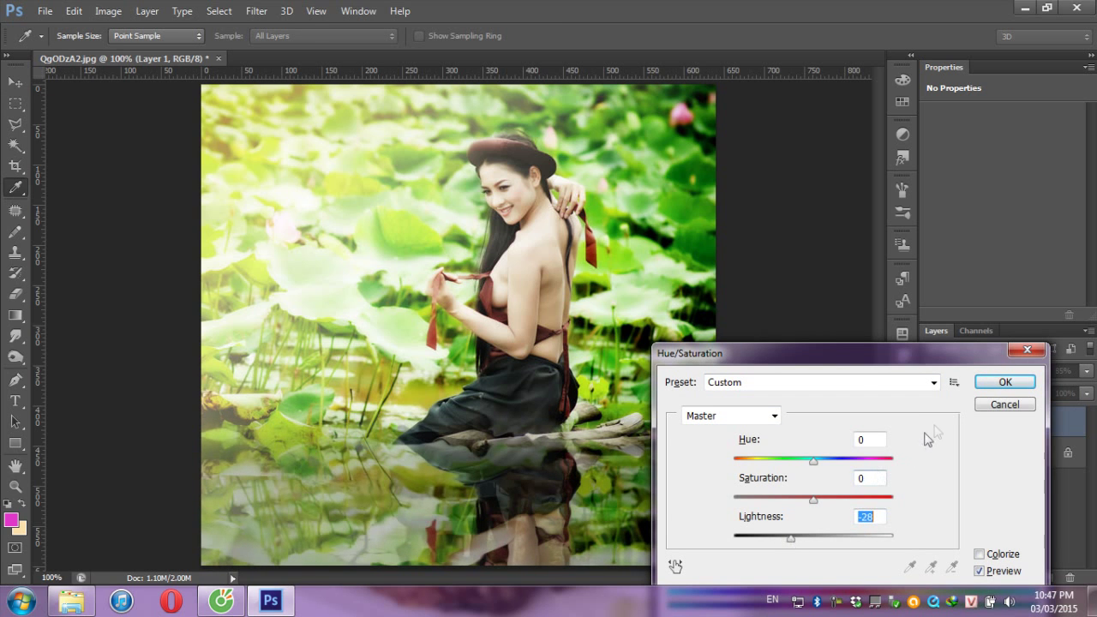
left_click(998, 383)
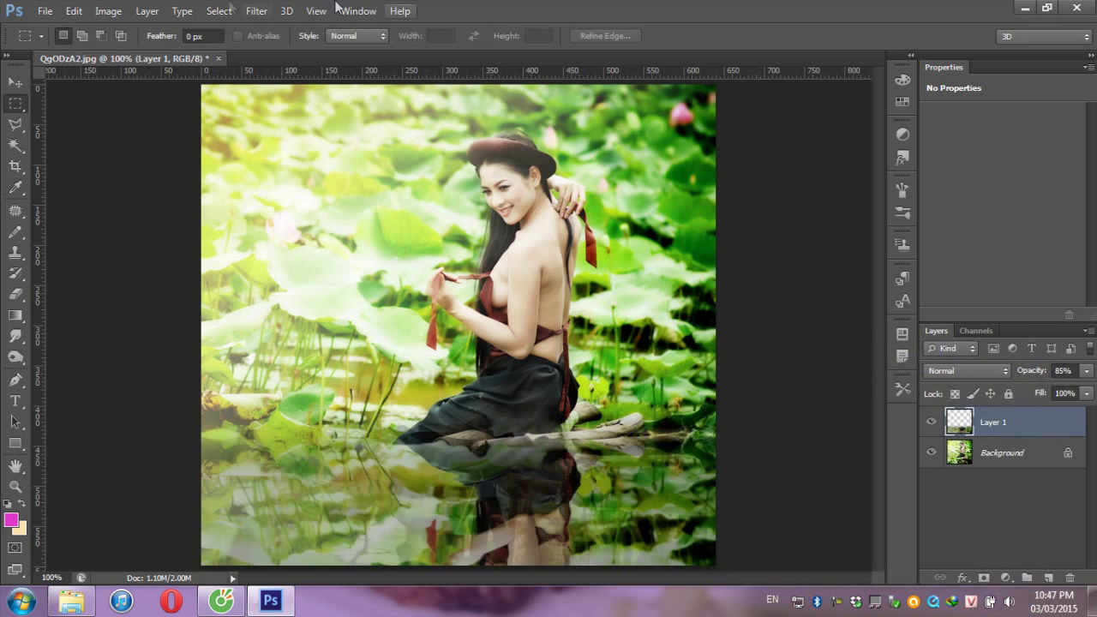
- Run ZigZag again on Layer 1 using Pond Ripples, Amount 12, Ridges 15
left_click(256, 11)
mouse_move(270, 188)
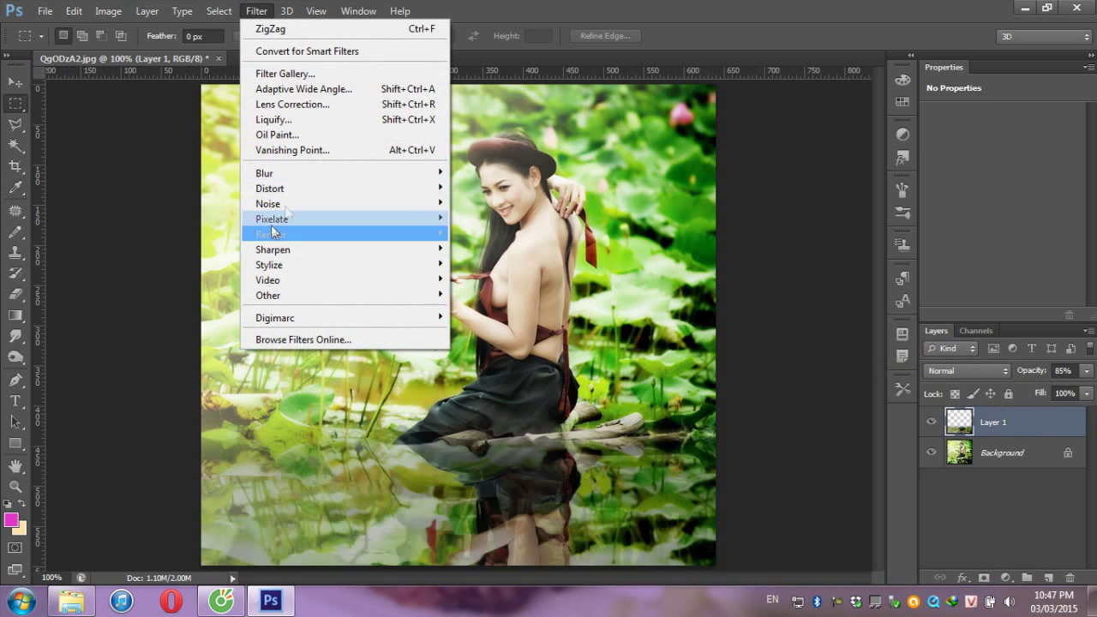
left_click(465, 312)
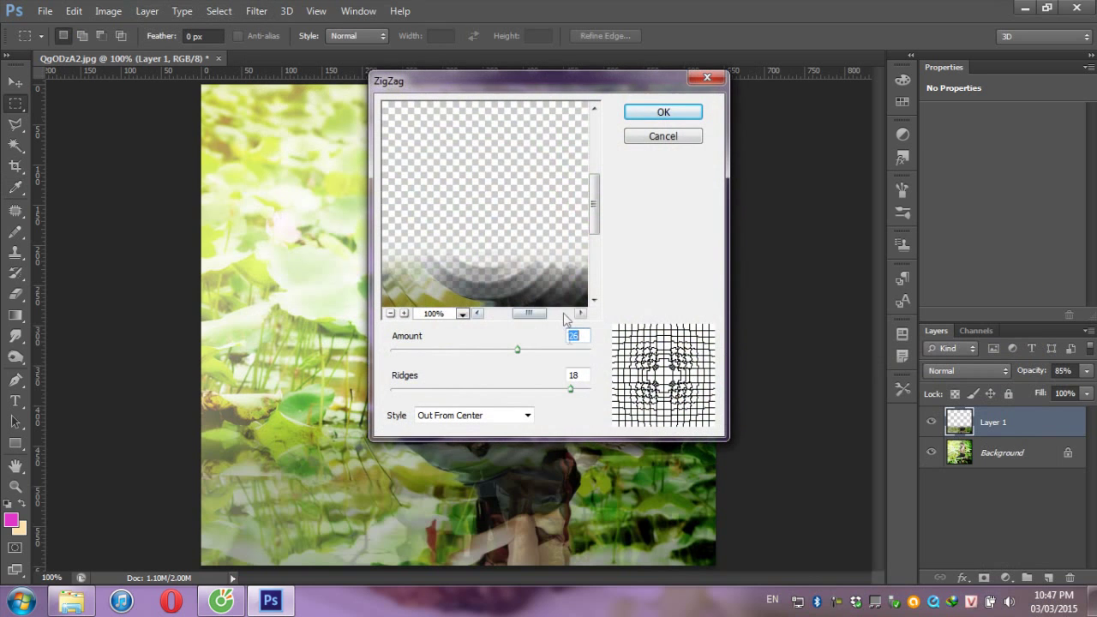
left_click_drag(516, 355, 536, 351)
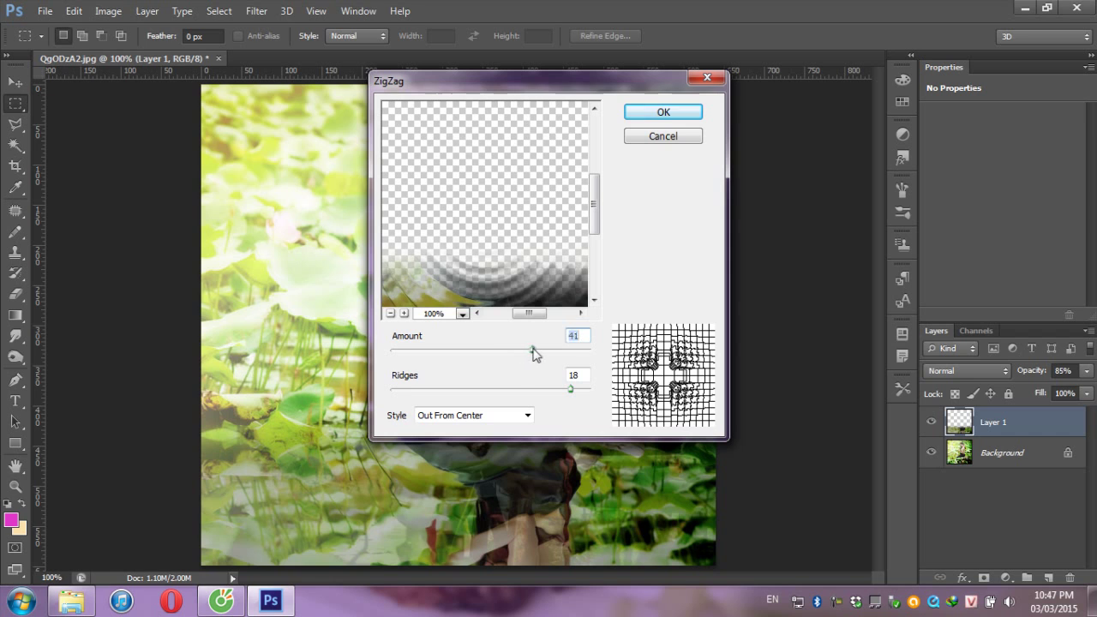
left_click(525, 415)
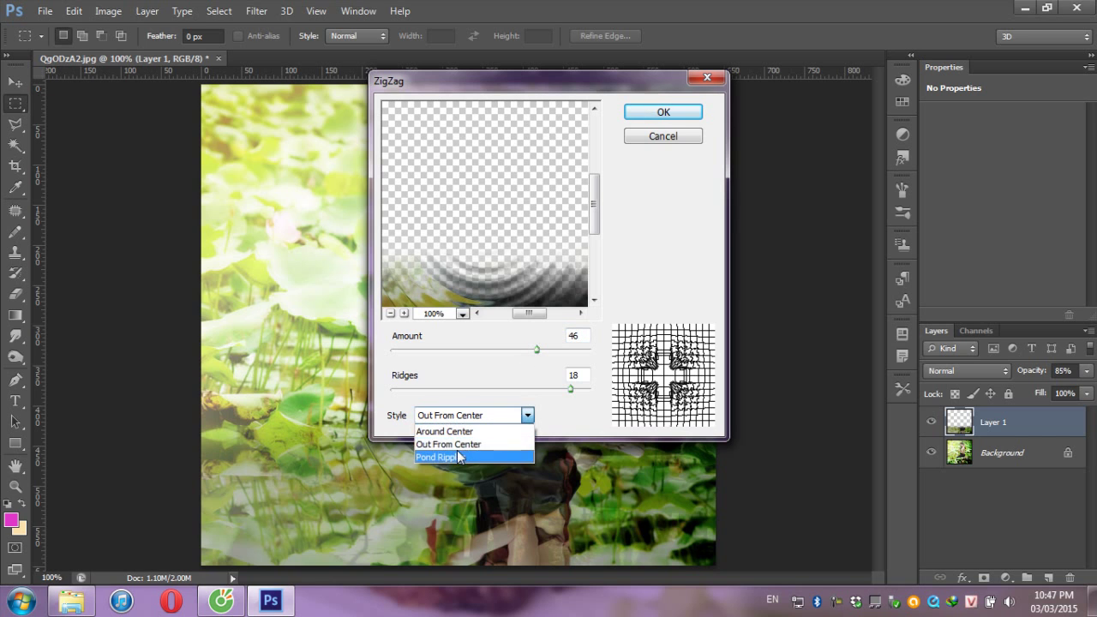
left_click(457, 456)
mouse_move(533, 357)
left_mouse_down()
mouse_move(489, 351)
mouse_move(504, 353)
left_mouse_up()
left_click(594, 278)
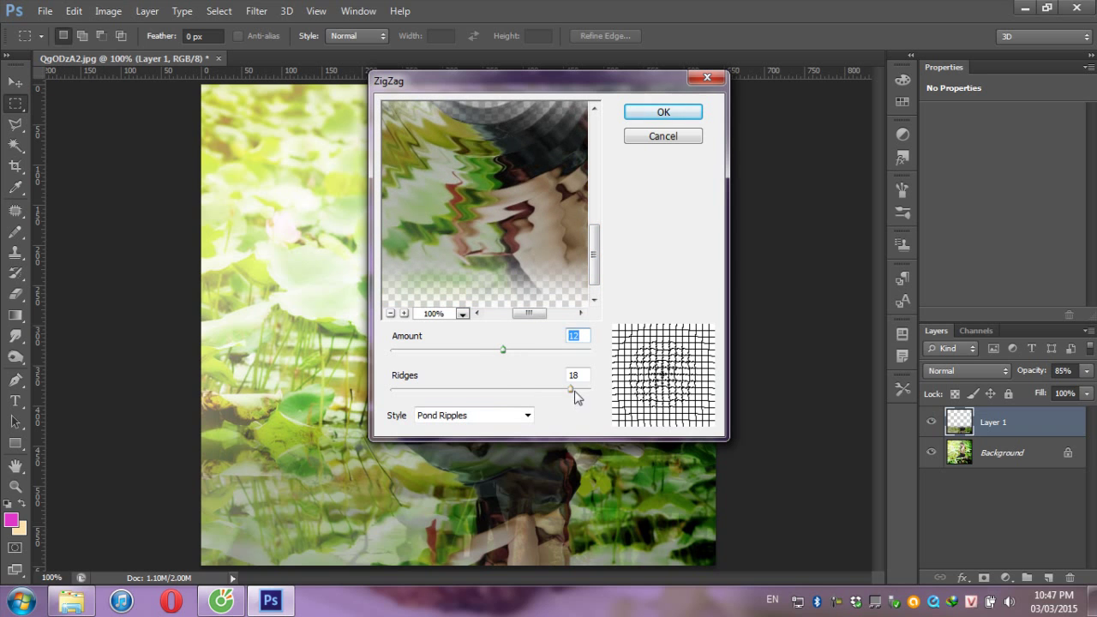
left_click_drag(570, 389, 541, 390)
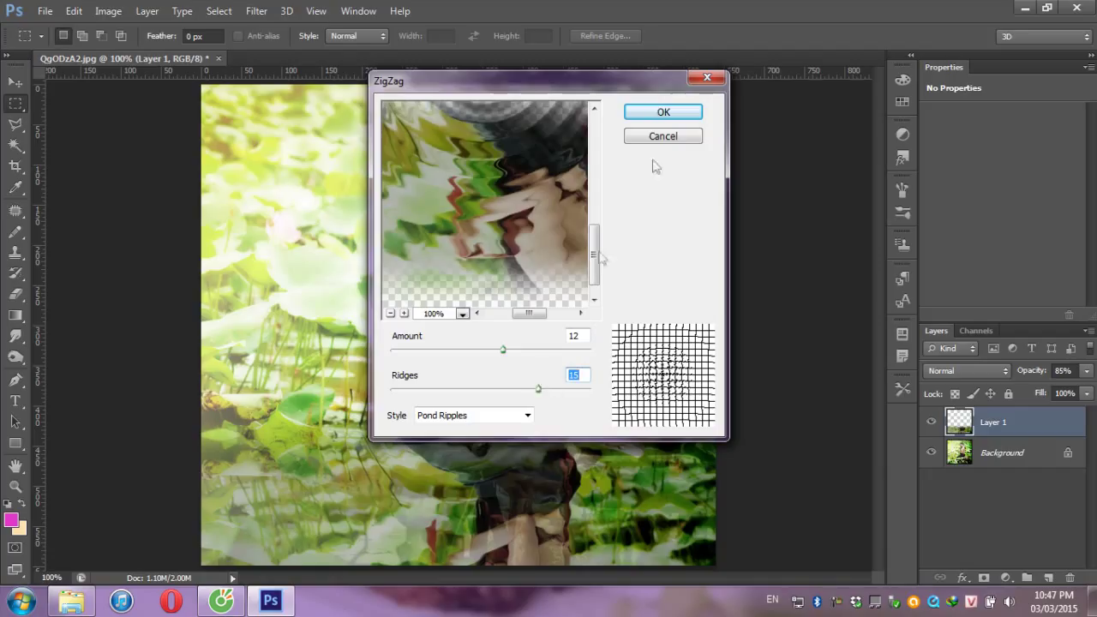
left_click(662, 113)
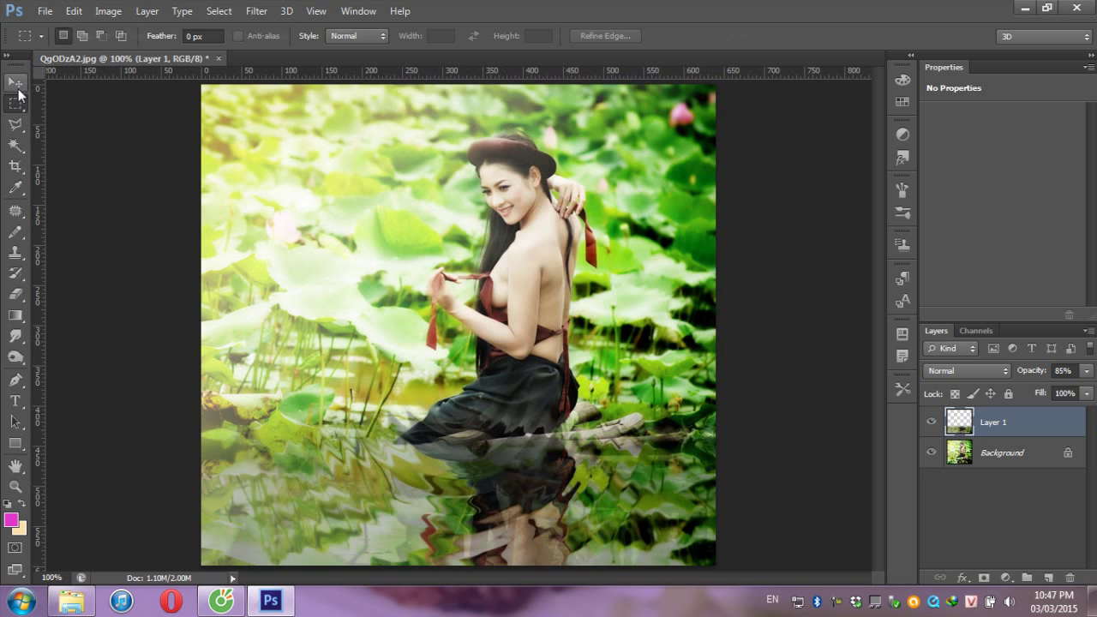
- Nudge the reflection down 2 px and erase its overlay from the skirt and log with a 150 px eraser
left_click(15, 81)
left_click_drag(536, 495, 536, 500)
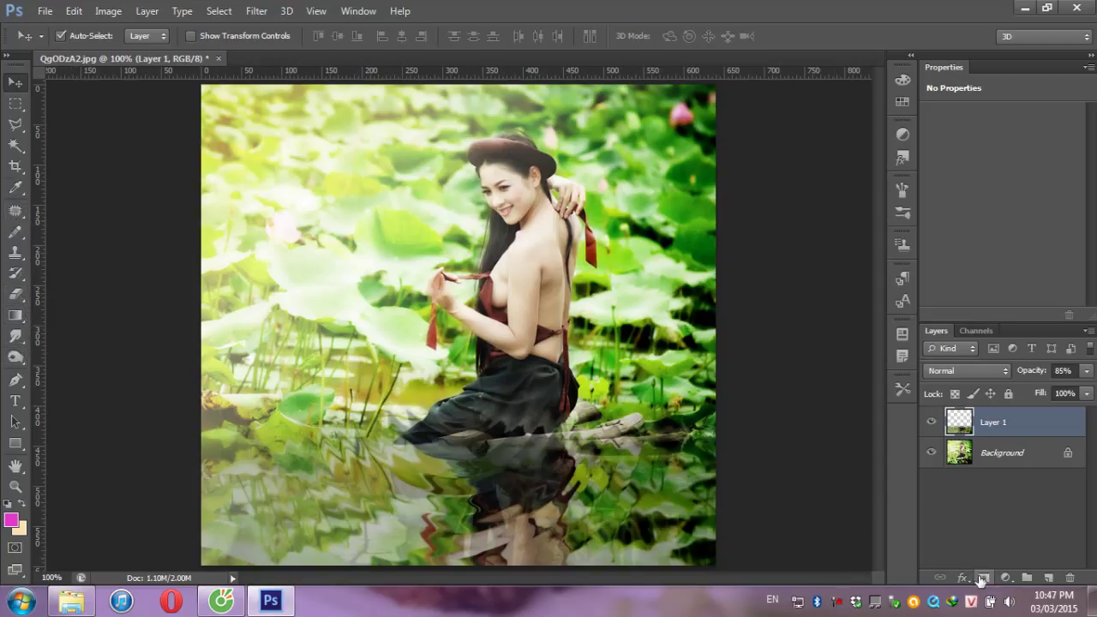
left_click(17, 294)
key("bracketright")
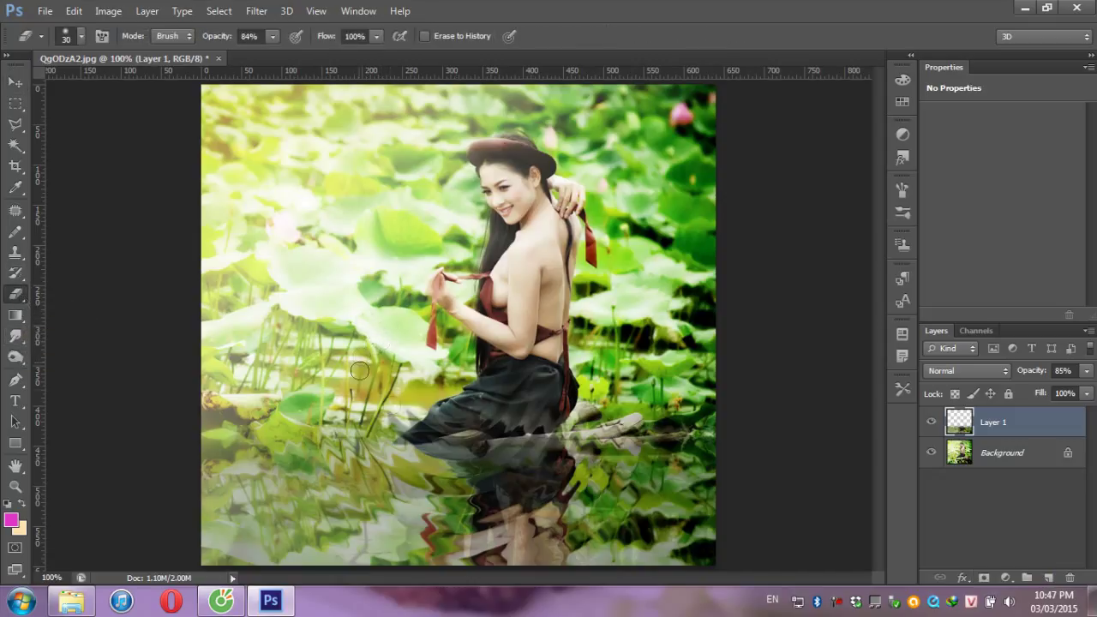
key("bracketright")
key("bracketright")
key("bracketright")
key("bracketright")
key("bracketright")
key("bracketright")
key("bracketright")
key("bracketright")
key("bracketright")
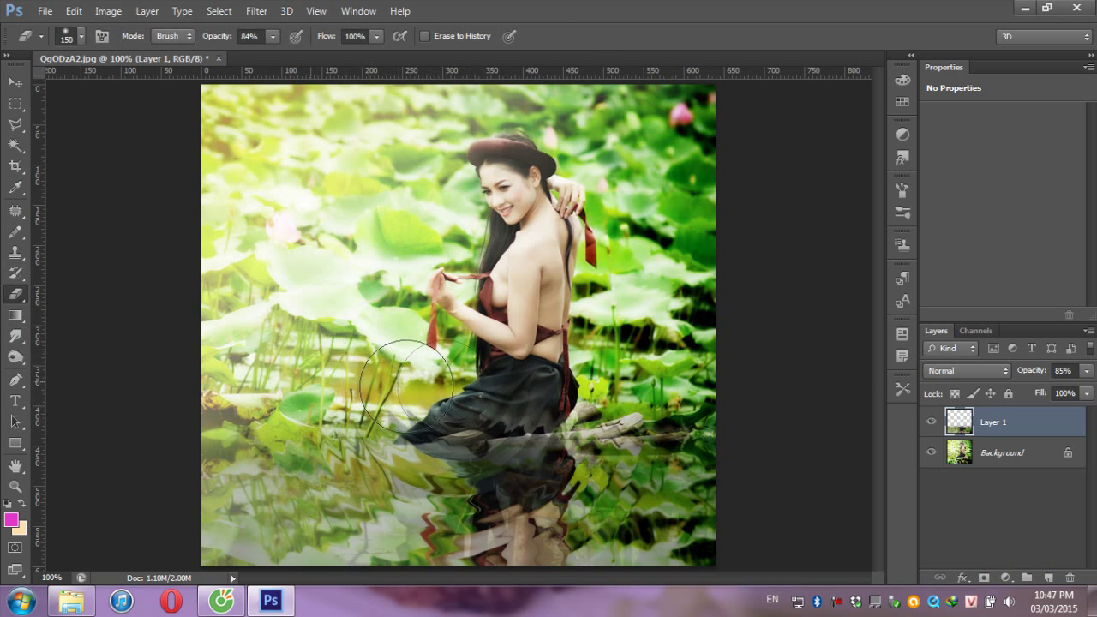
mouse_move(403, 429)
left_mouse_down()
mouse_move(676, 380)
mouse_move(345, 407)
mouse_move(766, 359)
left_mouse_up()
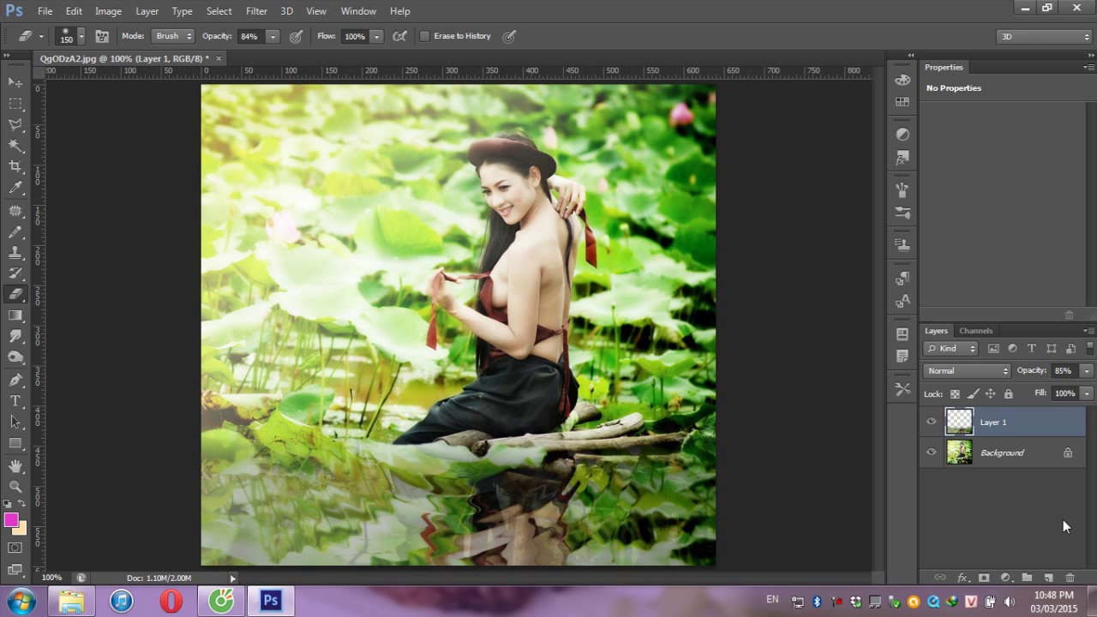
left_click(256, 11)
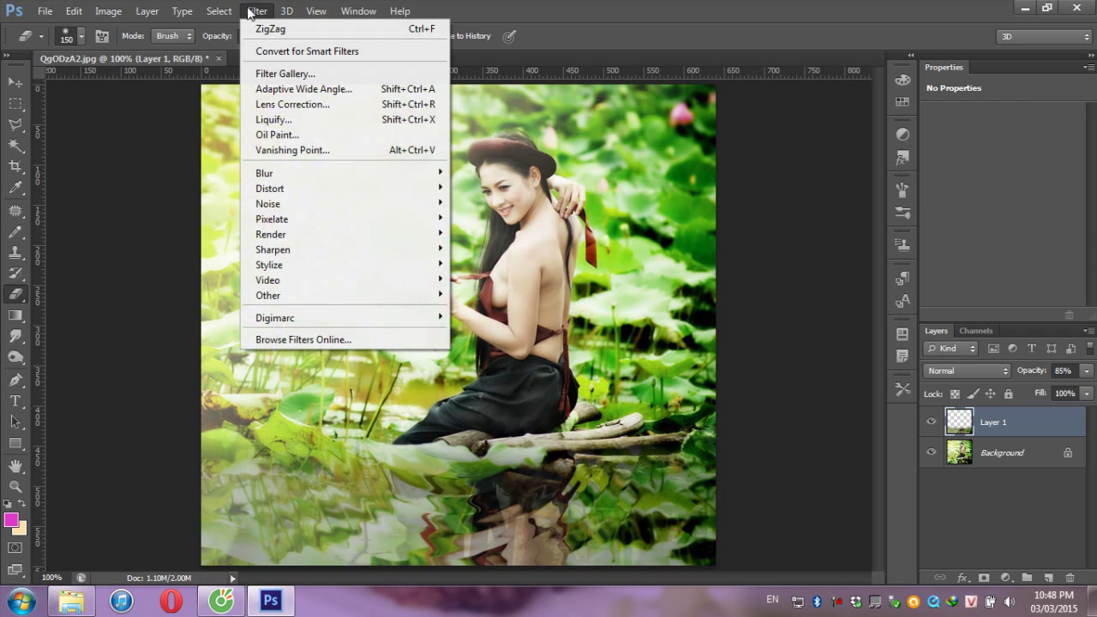
mouse_move(270, 188)
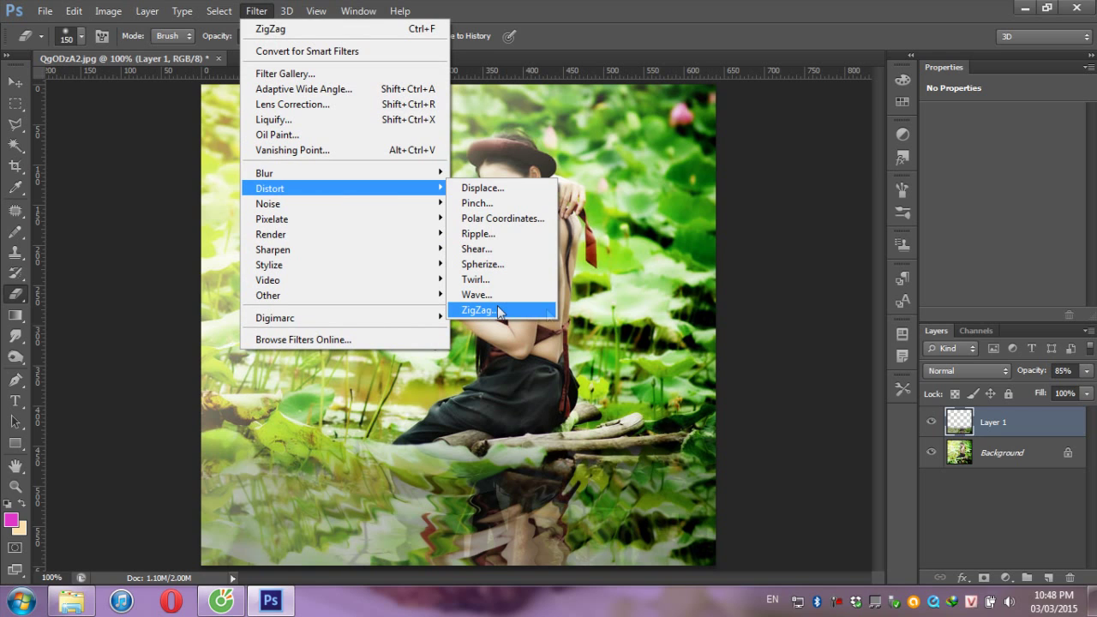
left_click(788, 318)
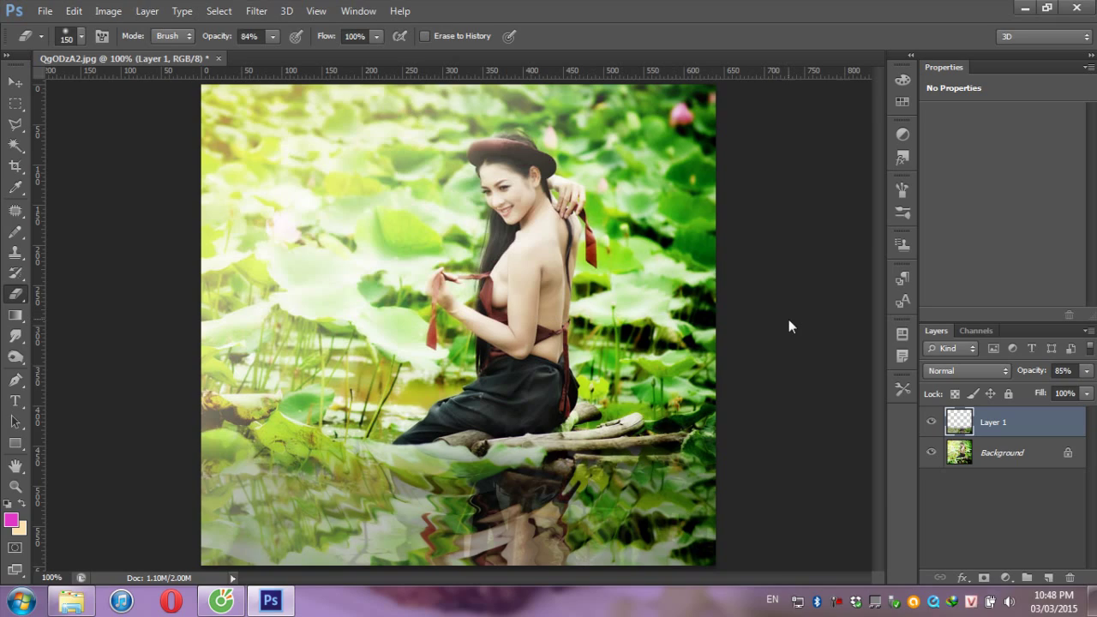